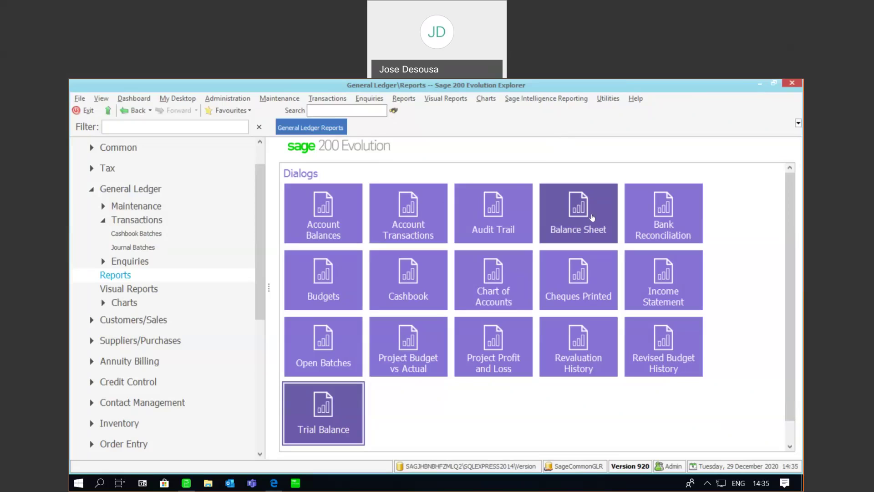
- Open the General Ledger Trial Balance report settings for Year3, running to December 2020
{"action": "left_click", "coordinate": [332, 407]}
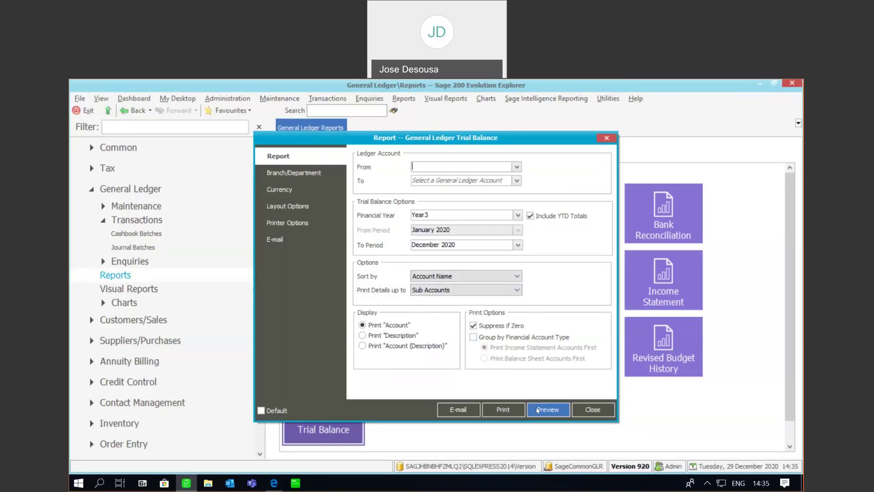
- Preview the December 2020 trial balance and check its unequal totals, 1,147,534.57 versus 1,155,178.46
{"action": "left_click", "coordinate": [538, 410]}
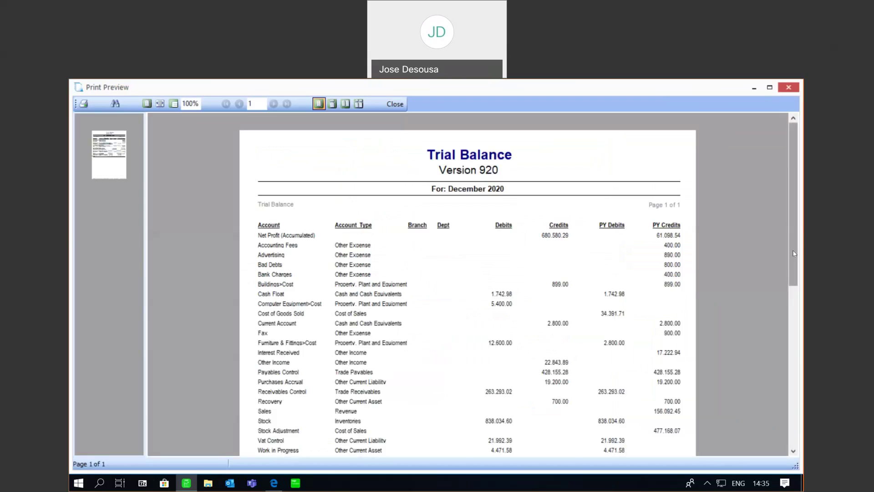
{"action": "left_click_drag", "start_coordinate": [794, 253], "coordinate": [794, 264]}
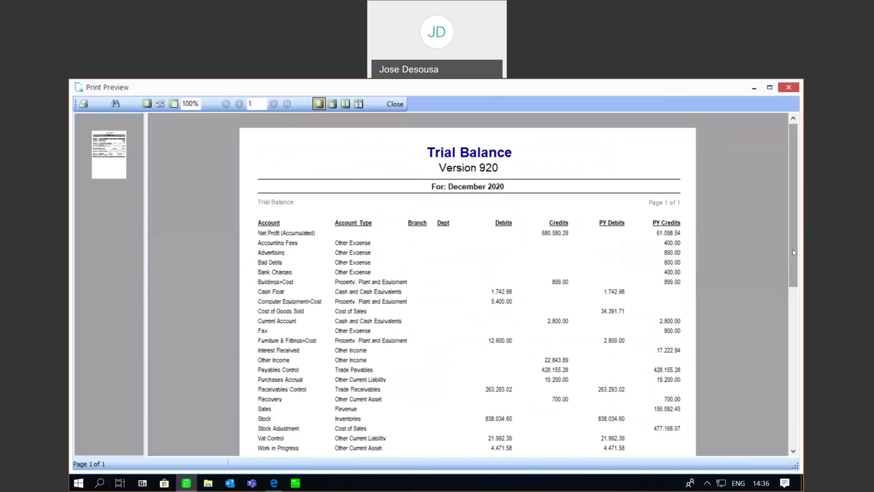
{"action": "left_click_drag", "start_coordinate": [793, 252], "coordinate": [792, 293]}
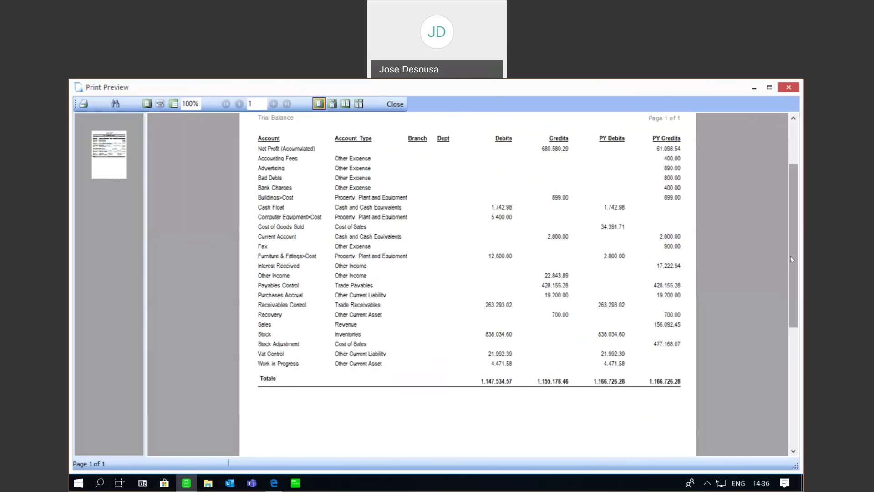
{"action": "left_click_drag", "start_coordinate": [790, 260], "coordinate": [790, 206]}
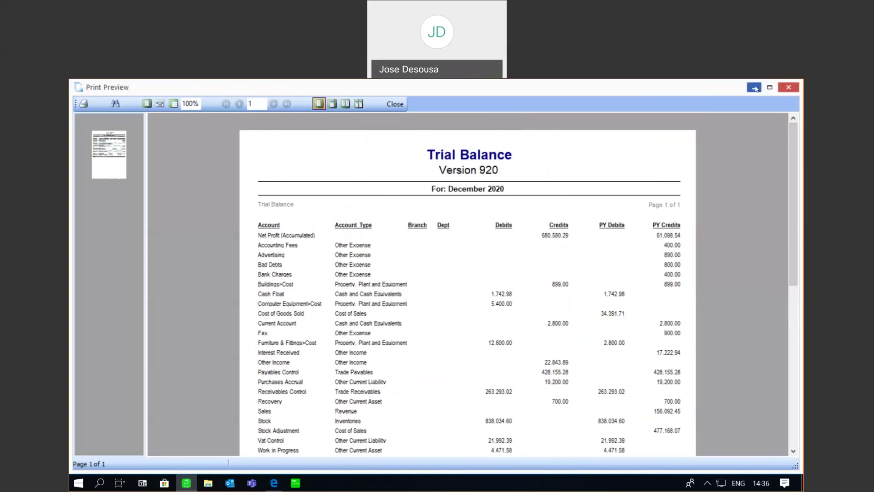
- Preview the trial balance to June 2020 and confirm it balances at 1,132,334.57
{"action": "left_click", "coordinate": [783, 90]}
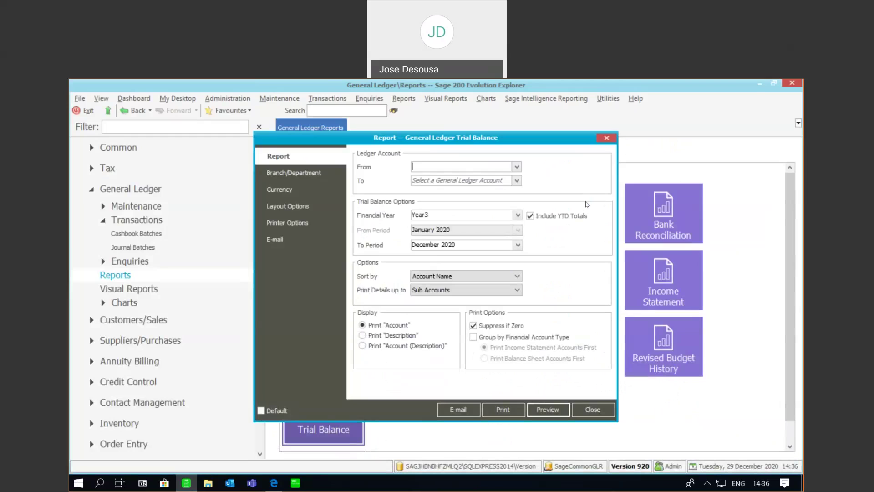
{"action": "left_click", "coordinate": [519, 245]}
{"action": "left_click", "coordinate": [436, 317]}
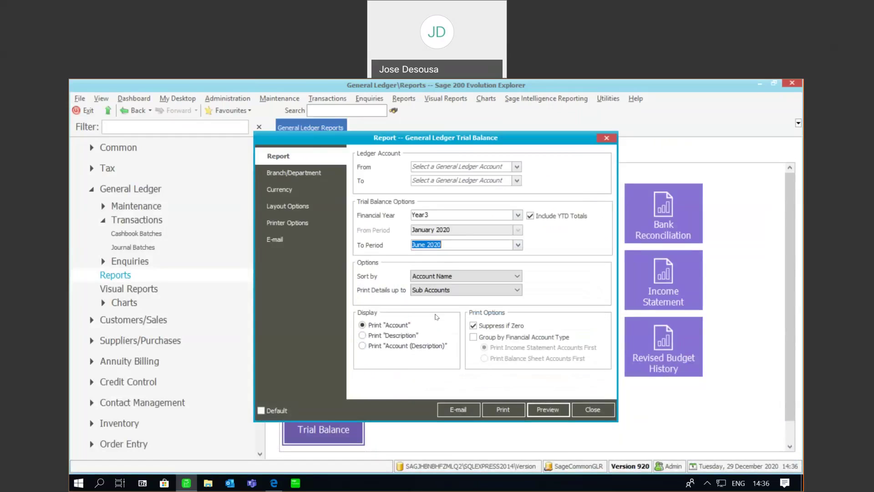
{"action": "left_click", "coordinate": [536, 408]}
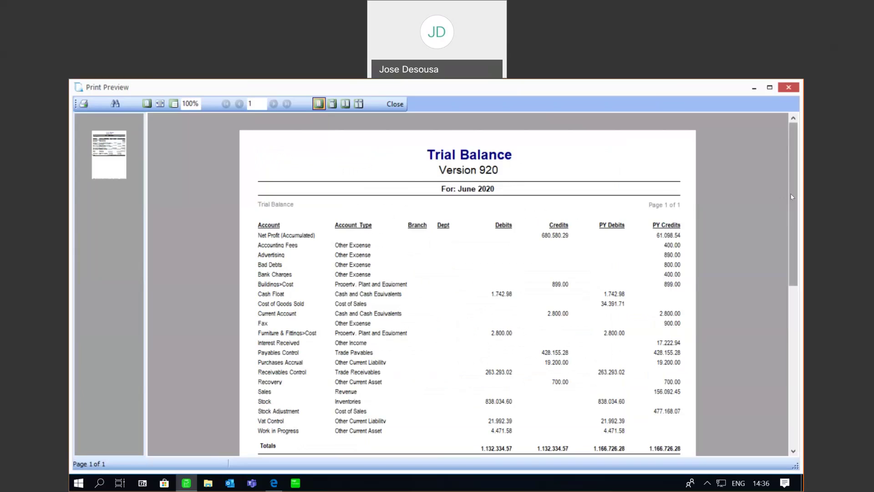
{"action": "left_click_drag", "start_coordinate": [790, 193], "coordinate": [791, 219]}
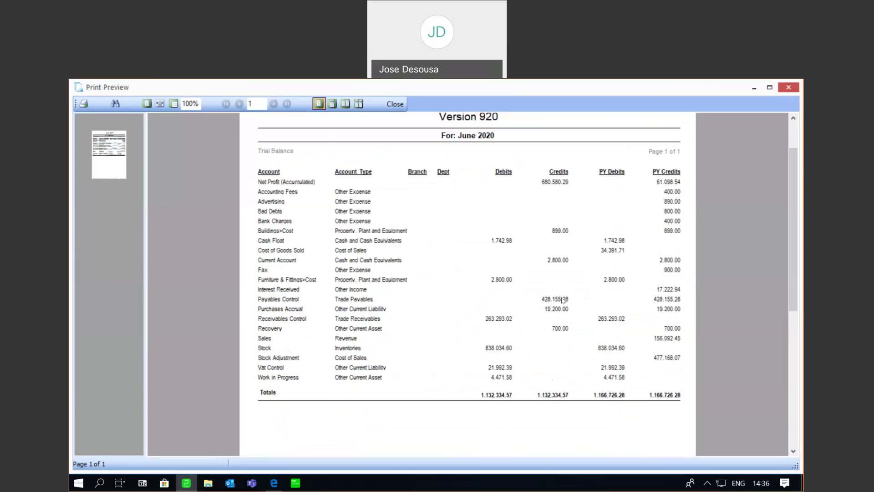
- Preview the trial balance to October 2020 and confirm debits and credits still match
{"action": "left_click", "coordinate": [393, 104]}
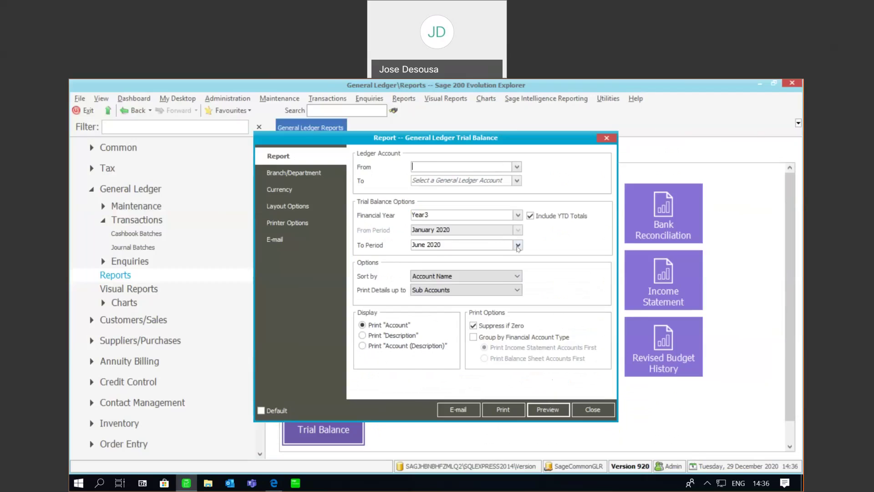
{"action": "left_click", "coordinate": [518, 245]}
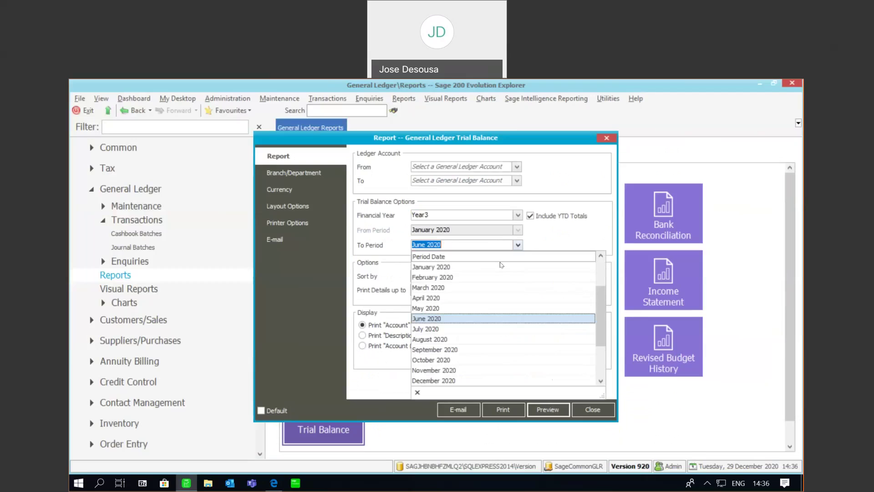
{"action": "left_click", "coordinate": [454, 359]}
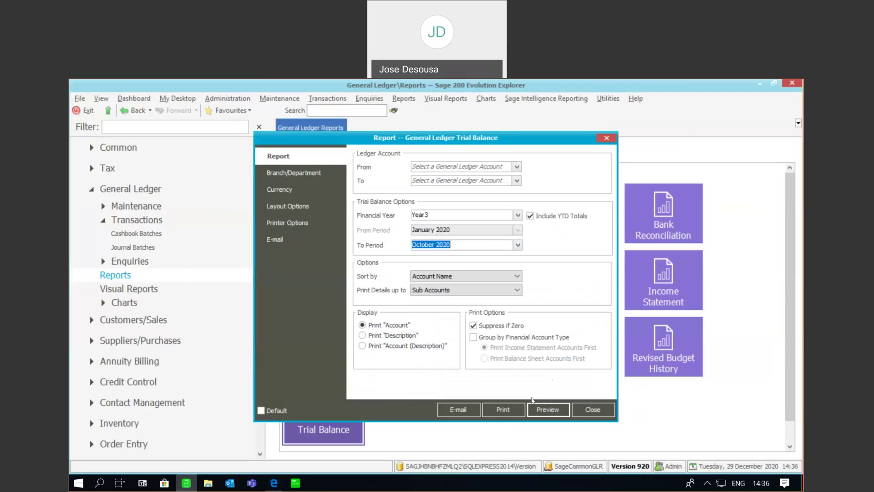
{"action": "left_click", "coordinate": [542, 409]}
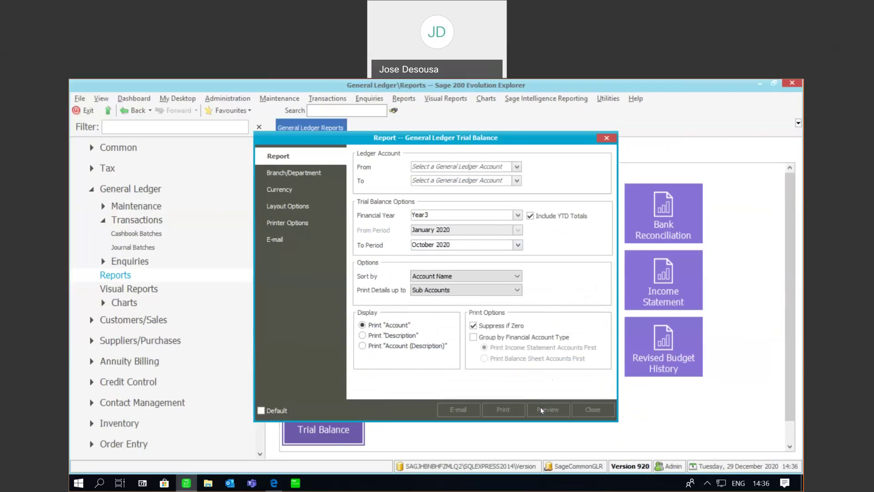
{"action": "scroll", "coordinate": [797, 248], "scroll_direction": "down", "scroll_amount": 3}
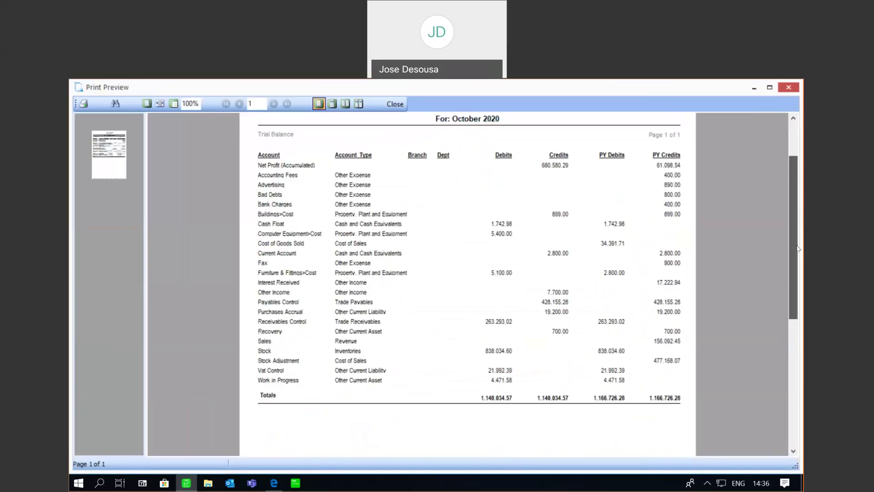
- Preview the trial balance to November 2020, showing debits 1,147,534.57 against credits 1,155,178.46
{"action": "left_click", "coordinate": [403, 105]}
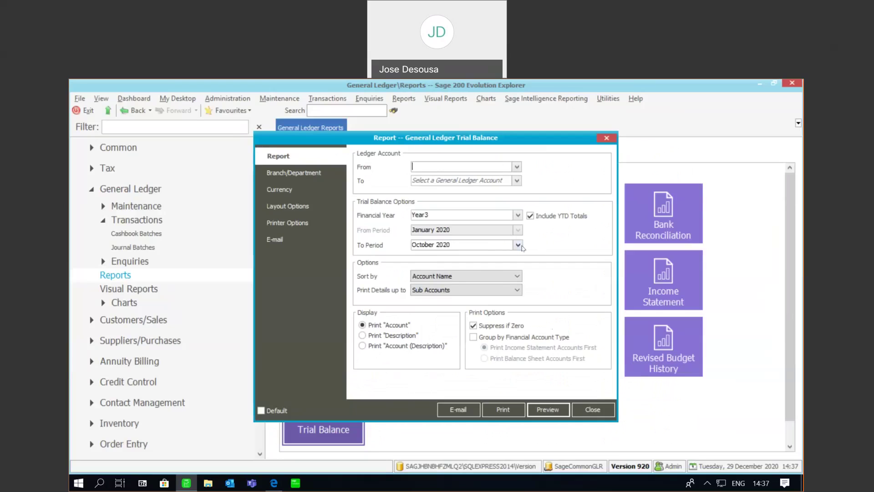
{"action": "left_click", "coordinate": [519, 245]}
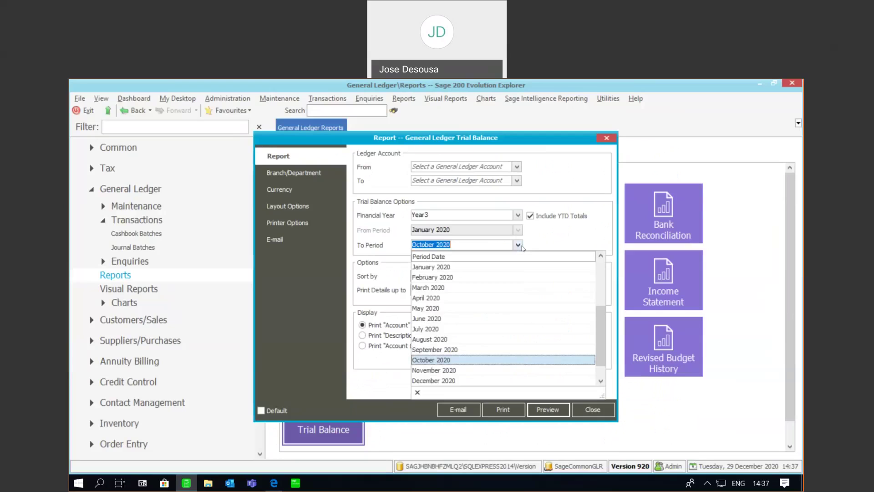
{"action": "left_click", "coordinate": [441, 369]}
{"action": "left_click", "coordinate": [539, 414]}
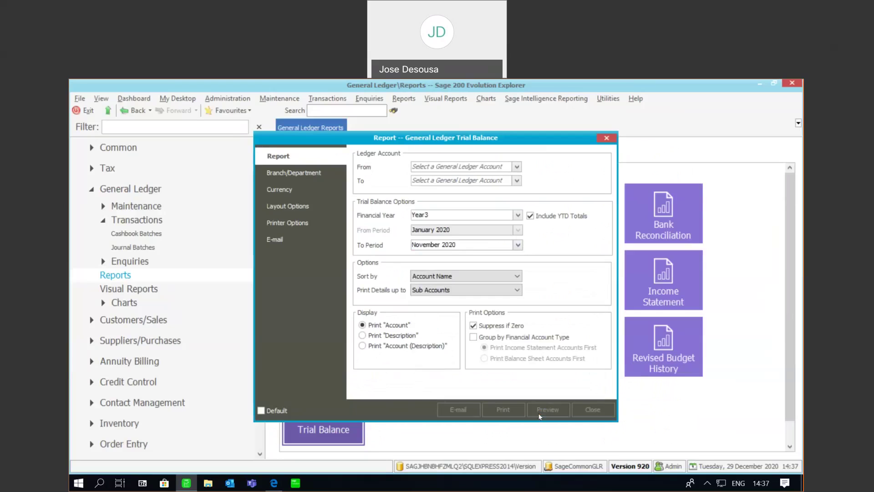
{"action": "scroll", "coordinate": [795, 218], "scroll_direction": "down", "scroll_amount": 2}
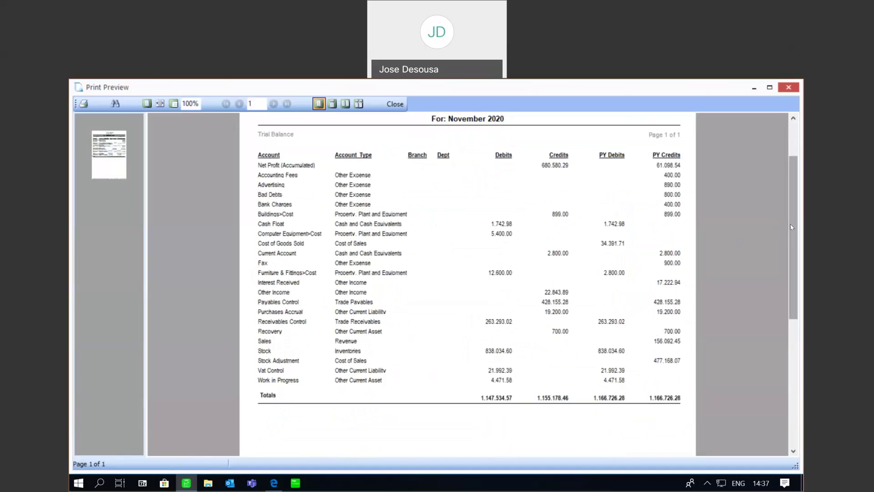
{"action": "left_click_drag", "start_coordinate": [791, 226], "coordinate": [794, 200]}
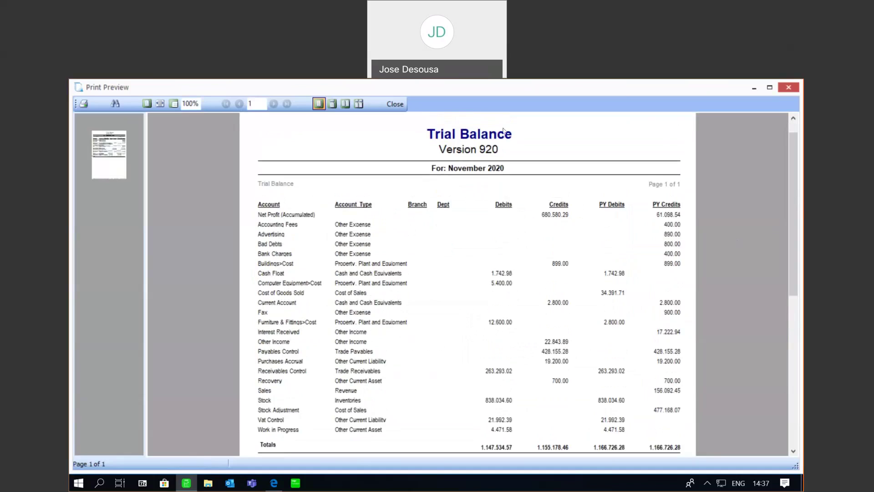
- Close the report, then open General Ledger Relink from Maintenance with all ten checks ticked
{"action": "left_click", "coordinate": [396, 106]}
{"action": "left_click", "coordinate": [595, 408]}
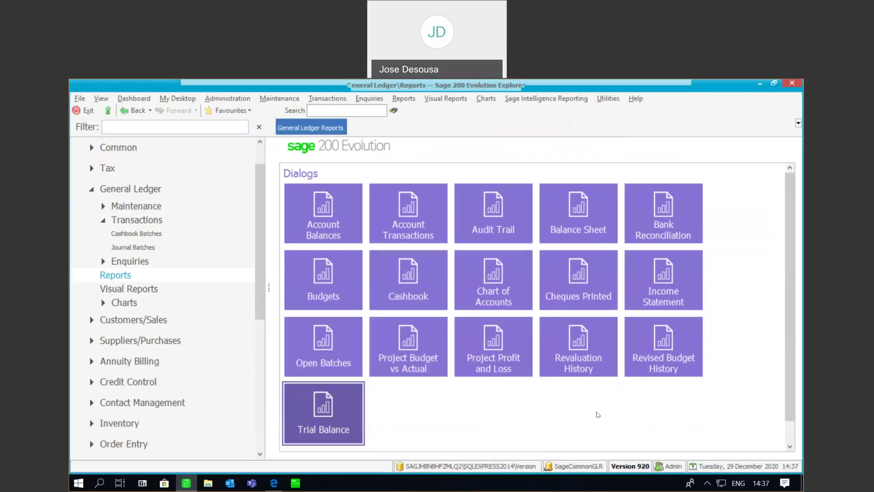
{"action": "left_click", "coordinate": [169, 204]}
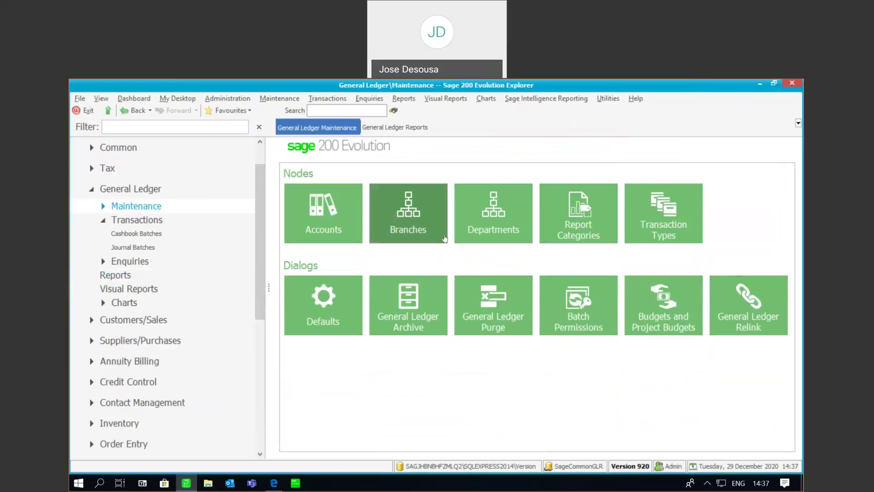
{"action": "left_click", "coordinate": [755, 301]}
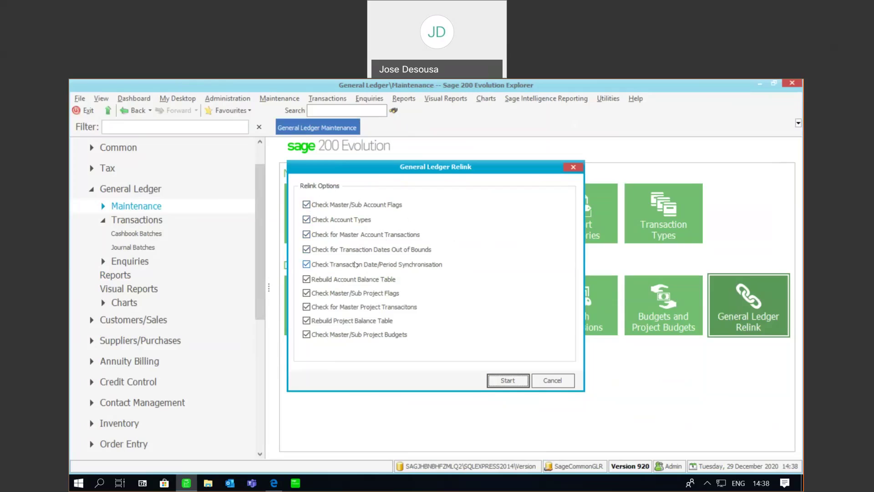
- Start the relink with all checks and accept the backup warning
{"action": "left_click", "coordinate": [501, 379]}
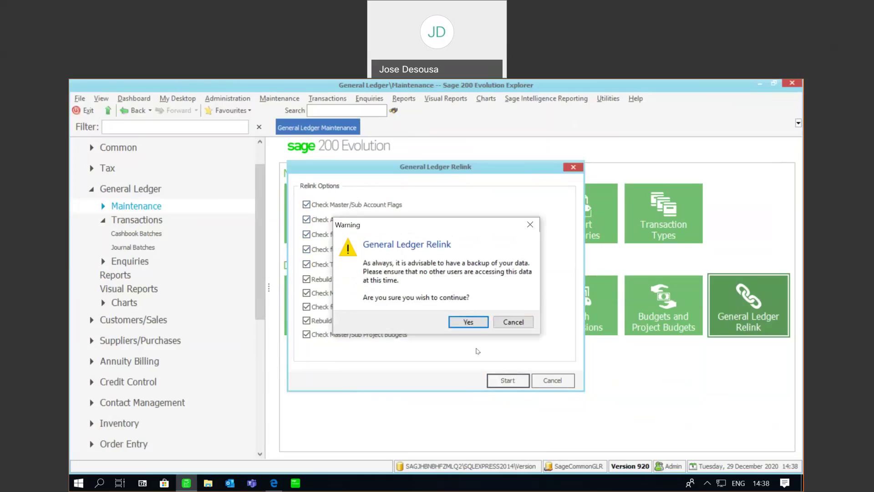
{"action": "left_click", "coordinate": [482, 325]}
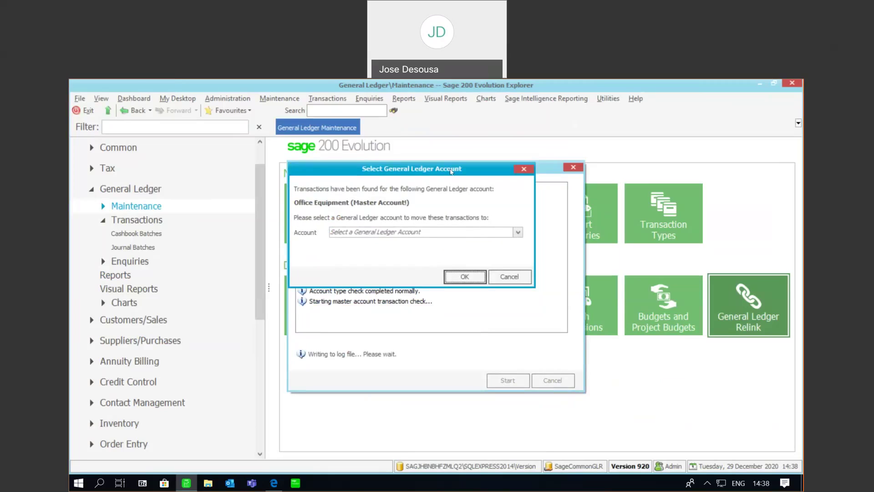
- Leave the master-account transactions unmoved and open the relink error log
{"action": "left_click", "coordinate": [506, 275]}
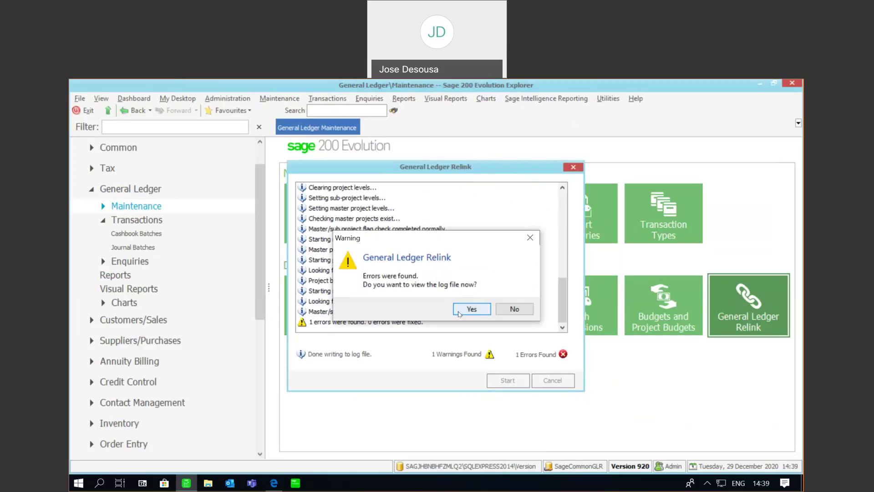
{"action": "left_click", "coordinate": [471, 309]}
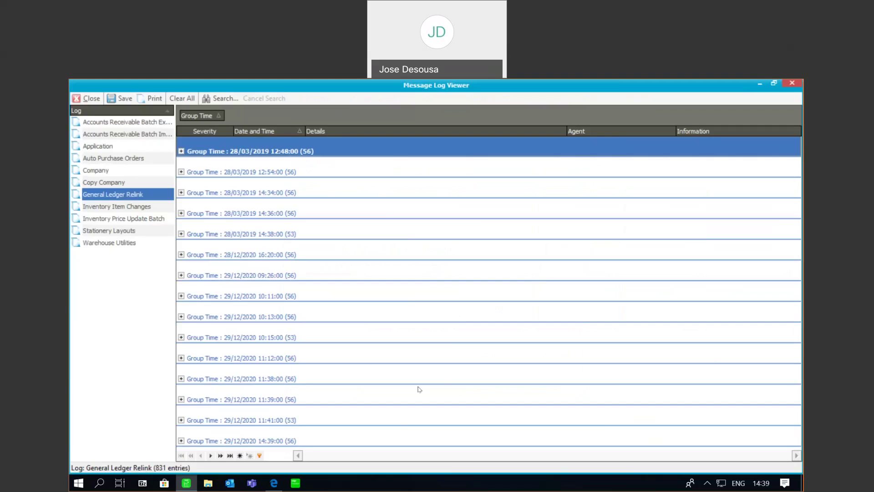
- Read the latest run's log entries for the Office Equipment master-account error, then close the viewer
{"action": "left_click", "coordinate": [181, 441]}
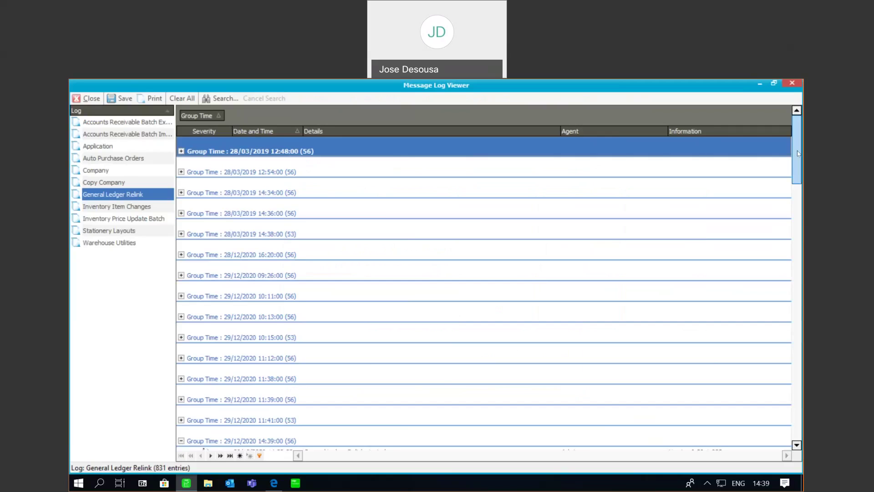
{"action": "left_click_drag", "start_coordinate": [798, 153], "coordinate": [800, 237]}
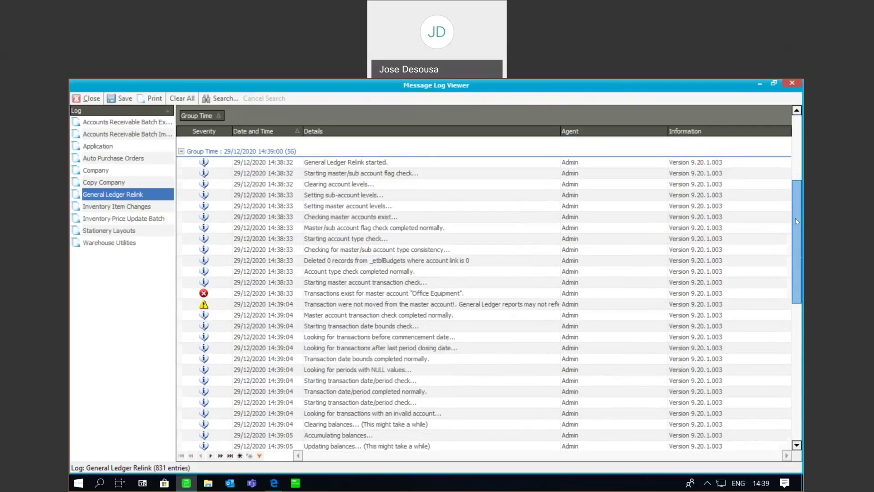
{"action": "left_click_drag", "start_coordinate": [796, 221], "coordinate": [796, 356]}
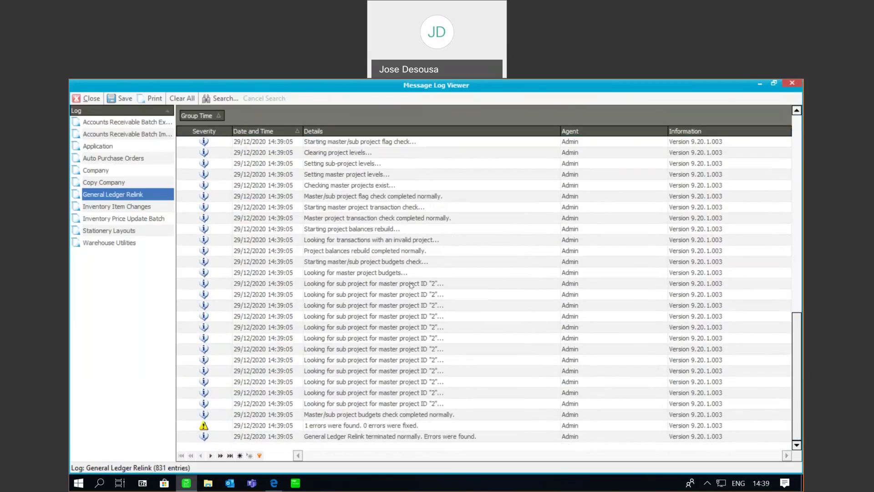
{"action": "left_click", "coordinate": [88, 99]}
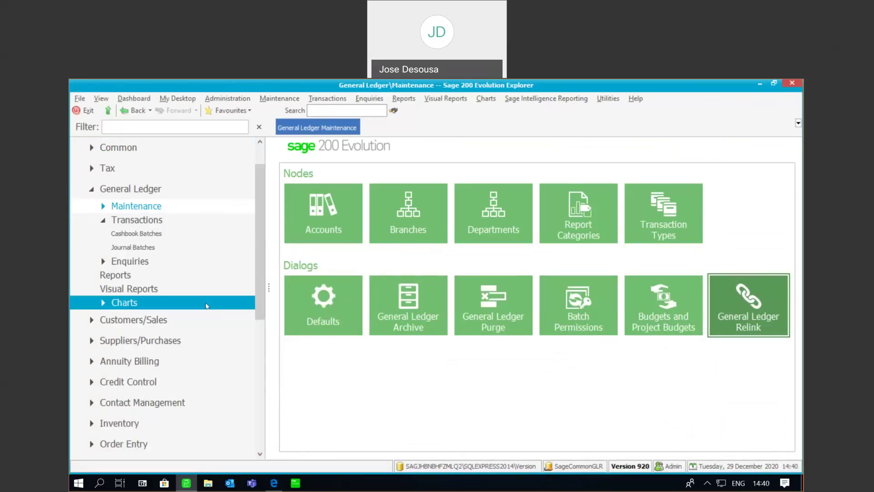
- Reopen General Ledger Relink and run it again with all checks, accepting the backup warning
{"action": "left_click", "coordinate": [734, 321]}
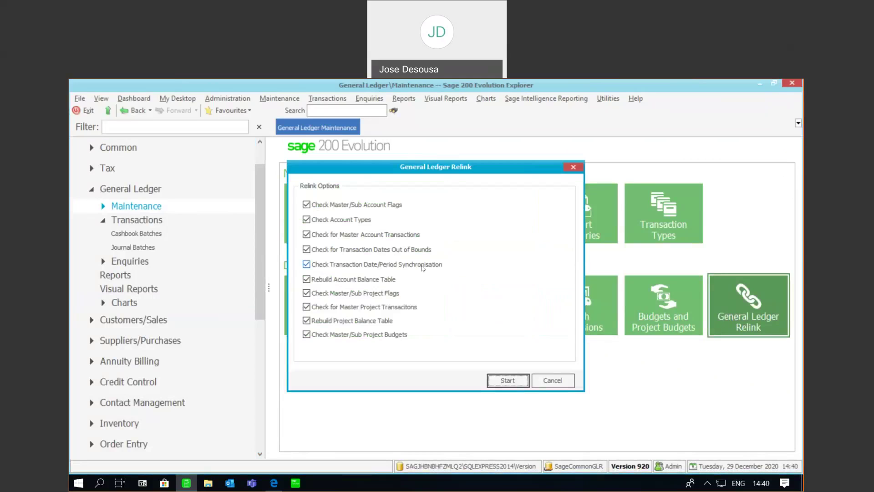
{"action": "left_click", "coordinate": [496, 381]}
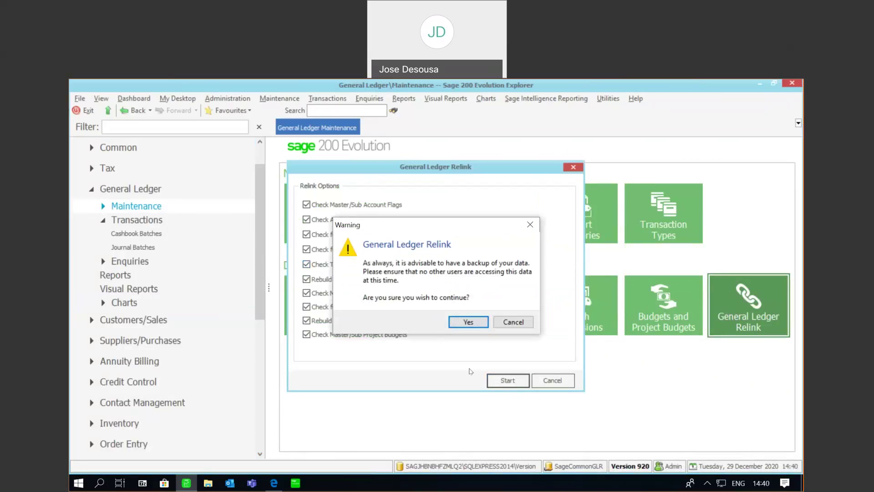
{"action": "left_click", "coordinate": [468, 321]}
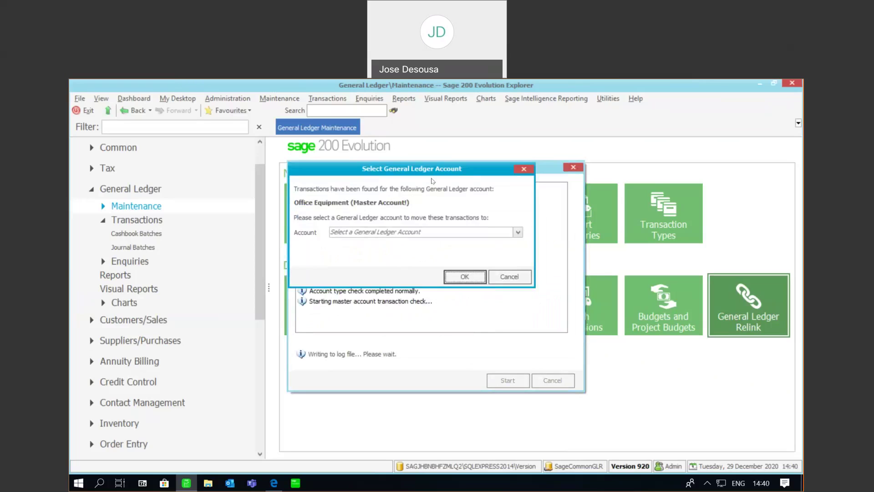
- Choose Office Equipment>Cost as the destination account and confirm moving the master-account transactions
{"action": "left_click", "coordinate": [518, 233]}
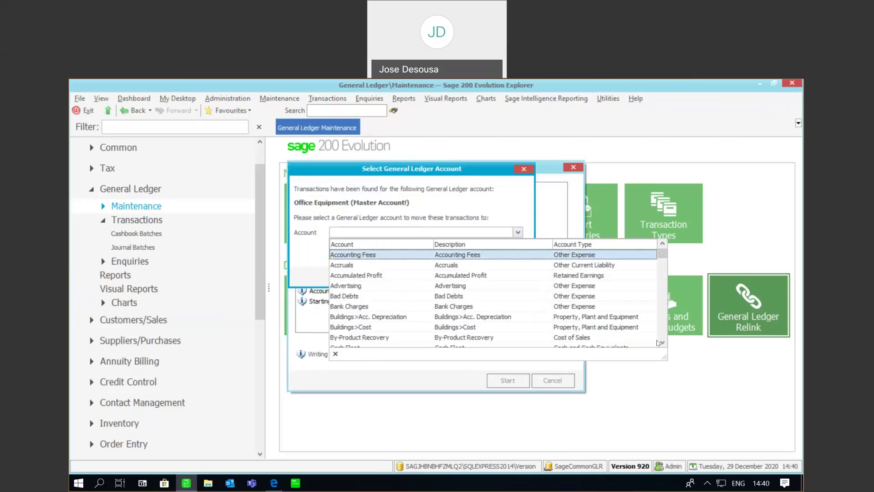
{"action": "scroll", "coordinate": [658, 343], "scroll_direction": "down", "scroll_amount": 6}
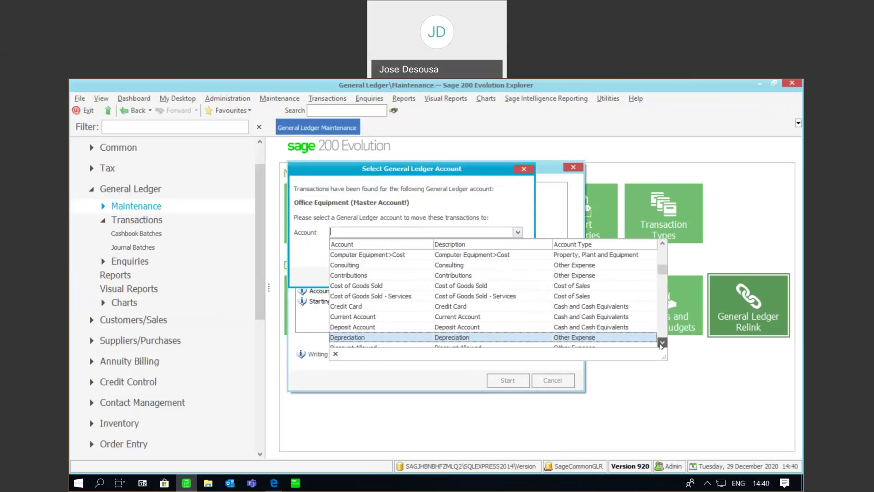
{"action": "scroll", "coordinate": [662, 344], "scroll_direction": "down", "scroll_amount": 7}
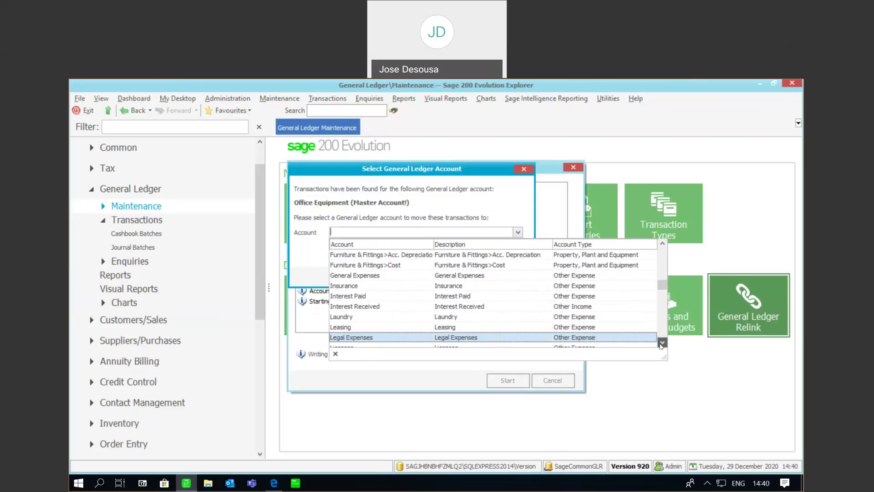
{"action": "scroll", "coordinate": [661, 344], "scroll_direction": "down", "scroll_amount": 1}
{"action": "scroll", "coordinate": [661, 344], "scroll_direction": "down", "scroll_amount": 4}
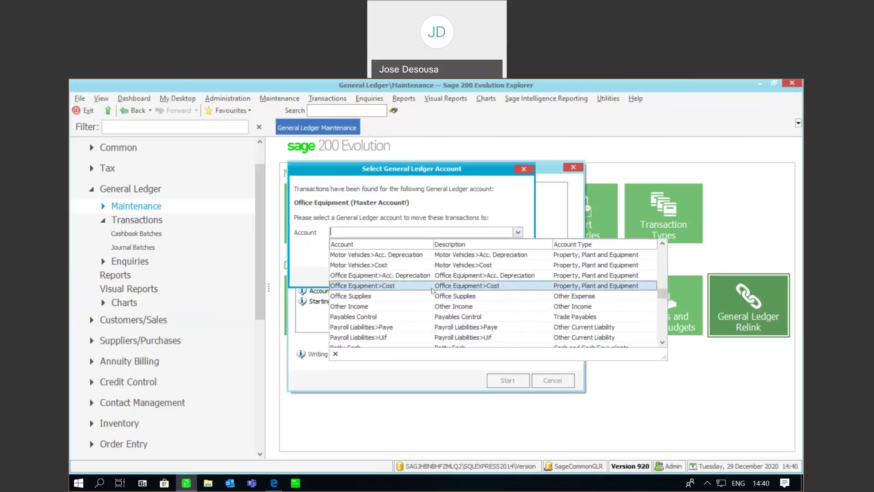
{"action": "left_click", "coordinate": [433, 285]}
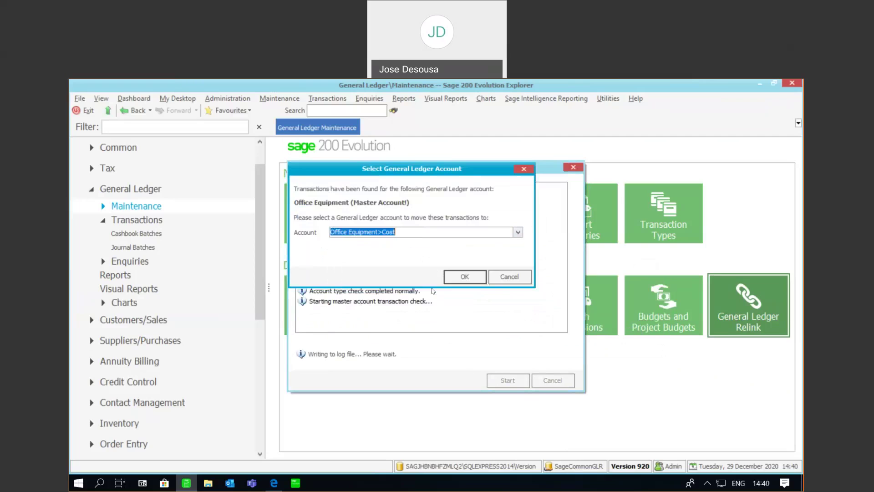
{"action": "left_click", "coordinate": [457, 276]}
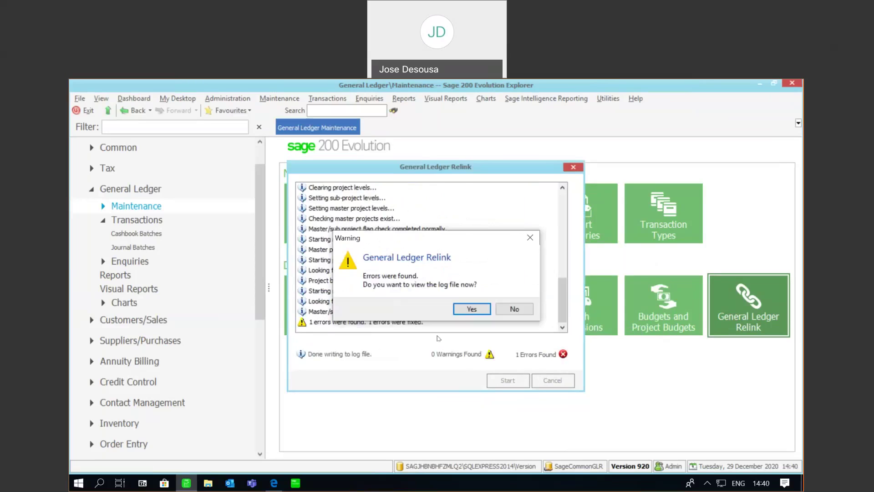
- Open the relink log and review the latest run's 887 entries, confirming 1 error fixed
{"action": "left_click", "coordinate": [471, 311]}
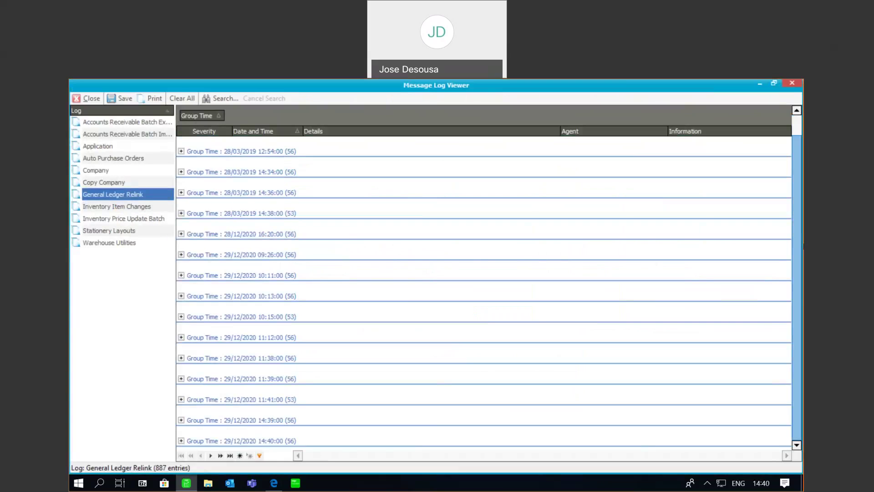
{"action": "left_click", "coordinate": [181, 441]}
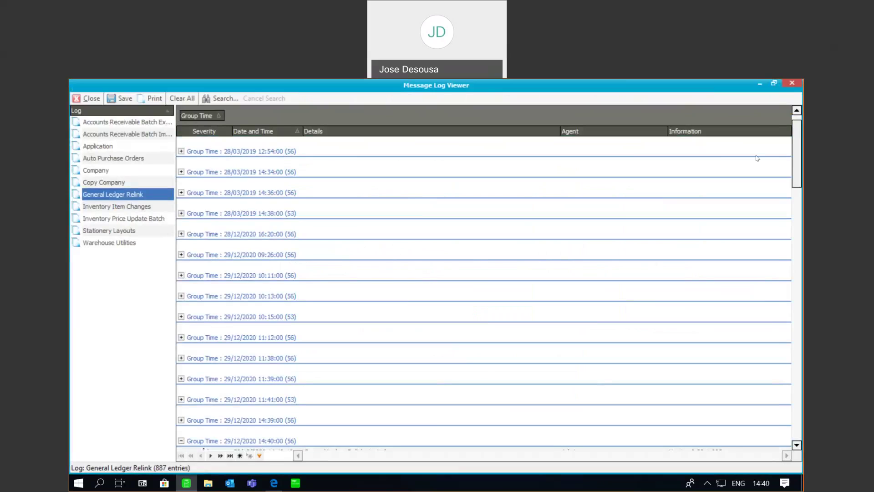
{"action": "left_click_drag", "start_coordinate": [797, 148], "coordinate": [801, 210]}
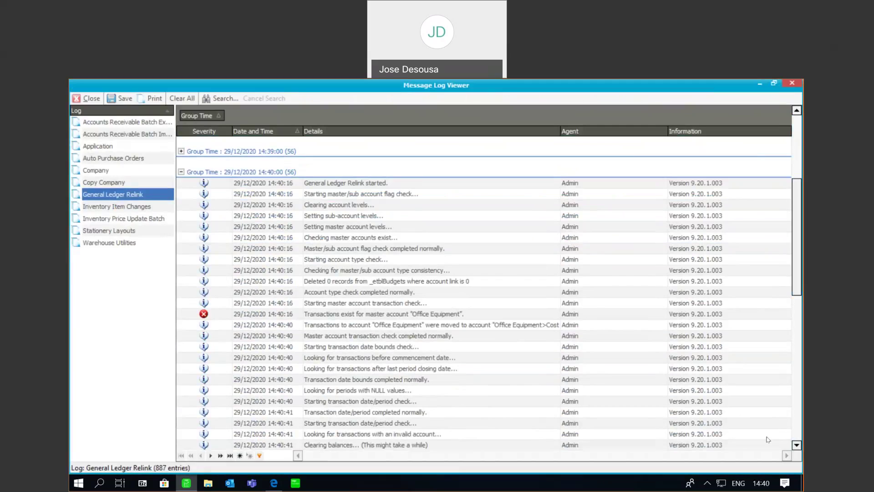
{"action": "left_click", "coordinate": [796, 445]}
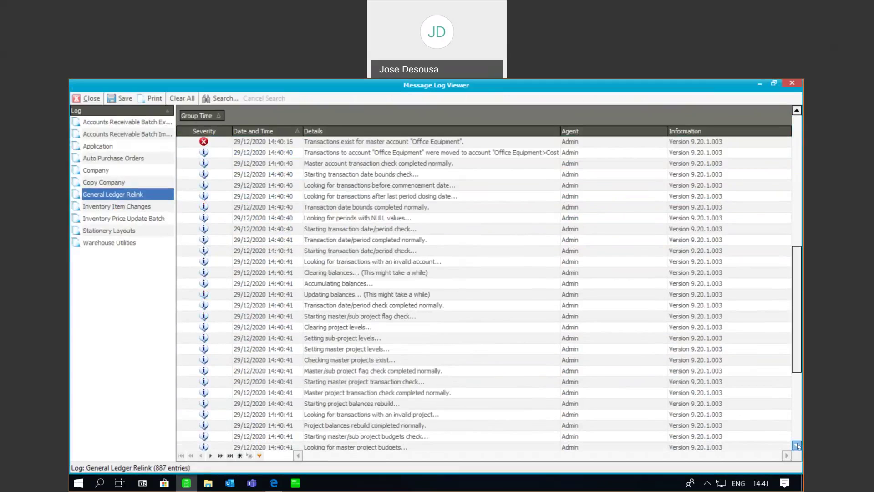
{"action": "left_click", "coordinate": [796, 445]}
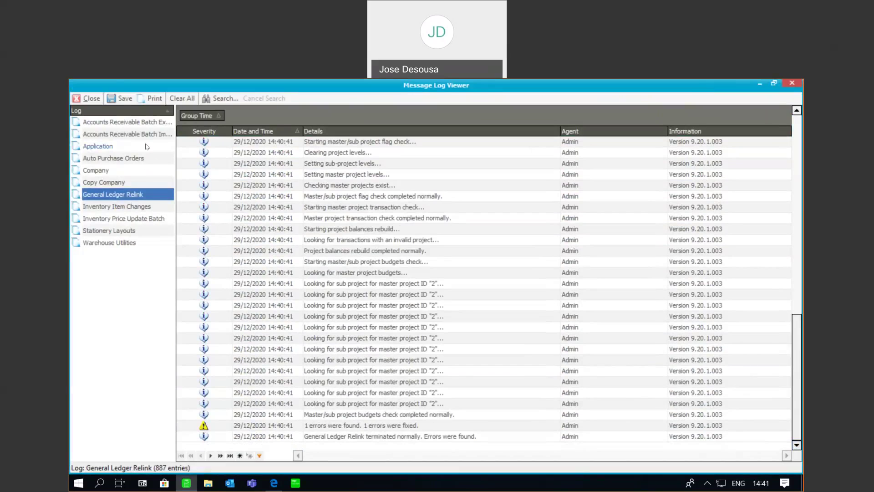
- Close the relink log and go to the General Ledger reports
{"action": "left_click", "coordinate": [91, 99]}
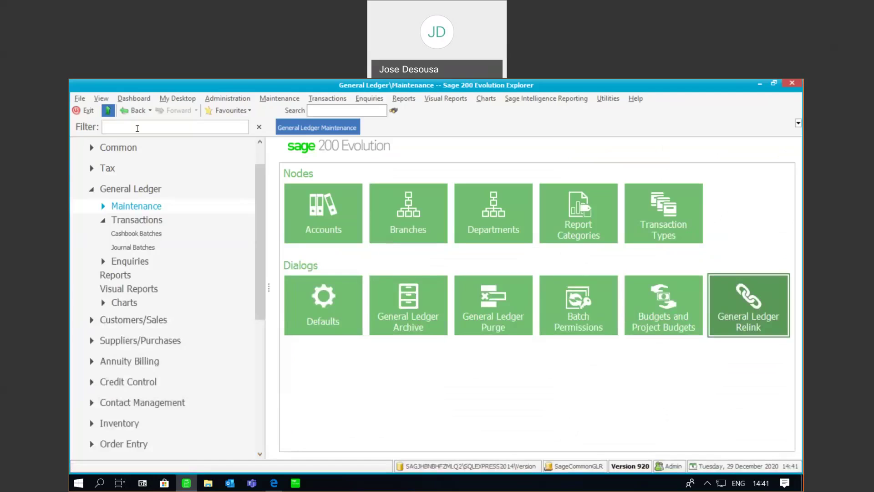
{"action": "scroll", "coordinate": [263, 190], "scroll_direction": "down", "scroll_amount": 1}
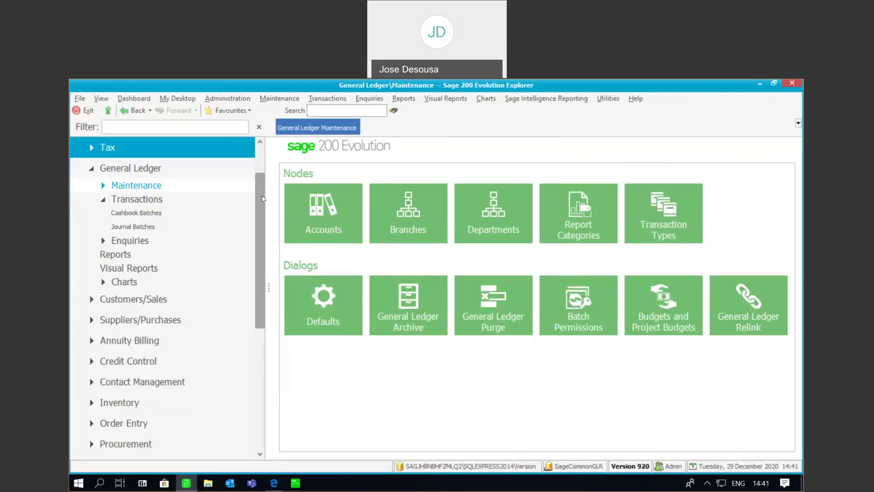
{"action": "left_click", "coordinate": [116, 253]}
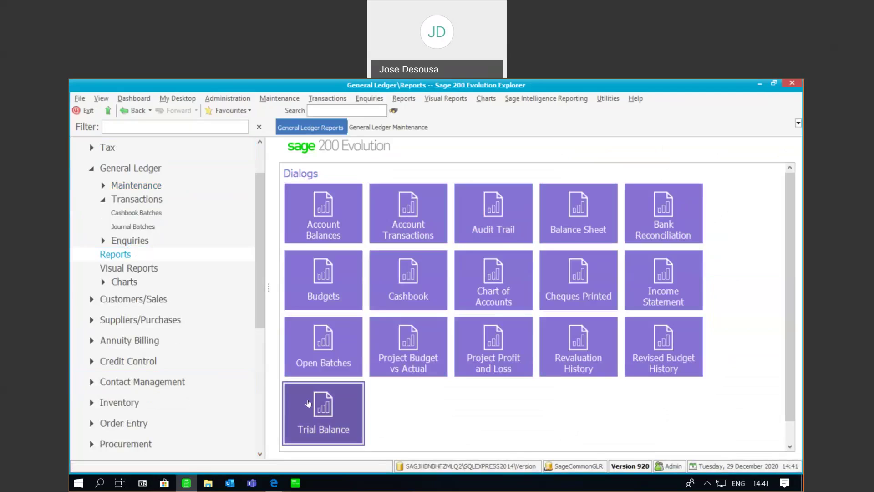
- Preview the Trial Balance up to November 2020, with debits and credits both 1.155.178.46
{"action": "left_click", "coordinate": [309, 403]}
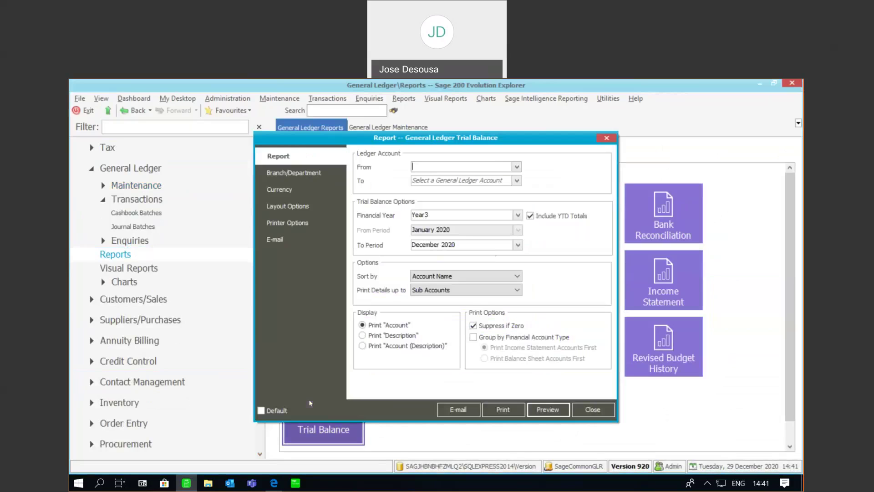
{"action": "left_click", "coordinate": [517, 245]}
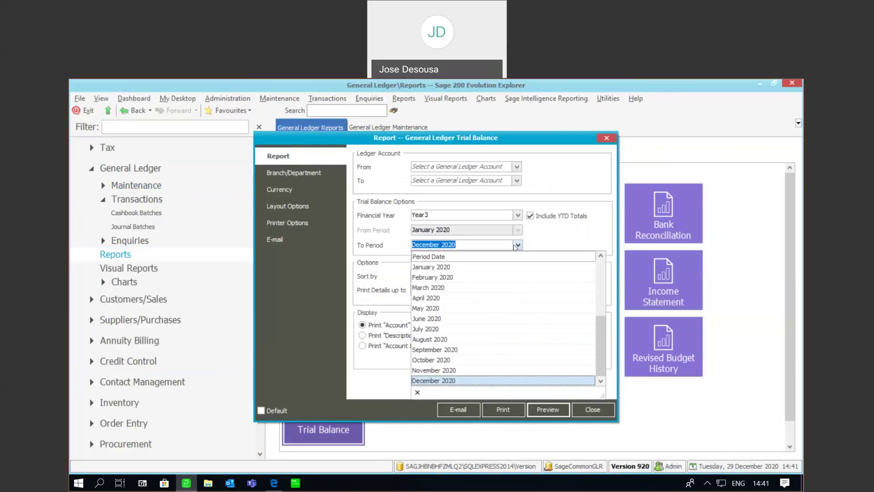
{"action": "left_click", "coordinate": [457, 371]}
{"action": "left_click", "coordinate": [547, 404]}
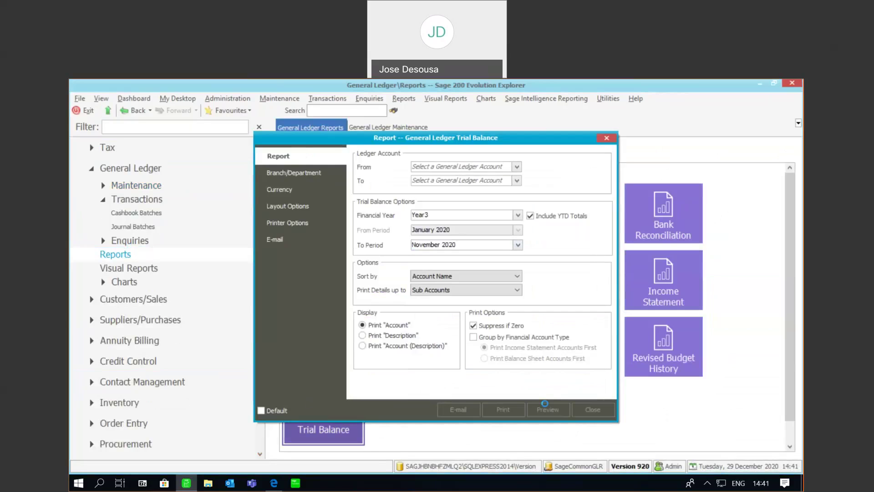
{"action": "scroll", "coordinate": [798, 267], "scroll_direction": "down", "scroll_amount": 10}
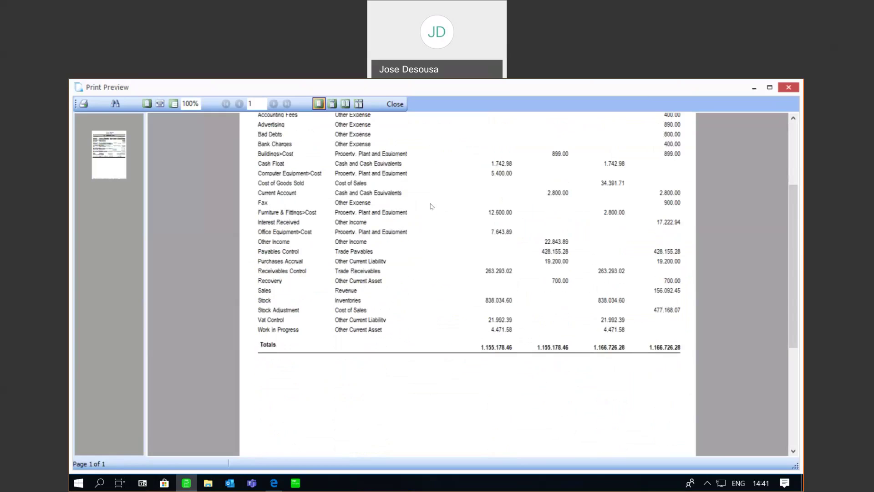
- Preview the Trial Balance up to December 2020 and check its totals match
{"action": "left_click", "coordinate": [787, 87]}
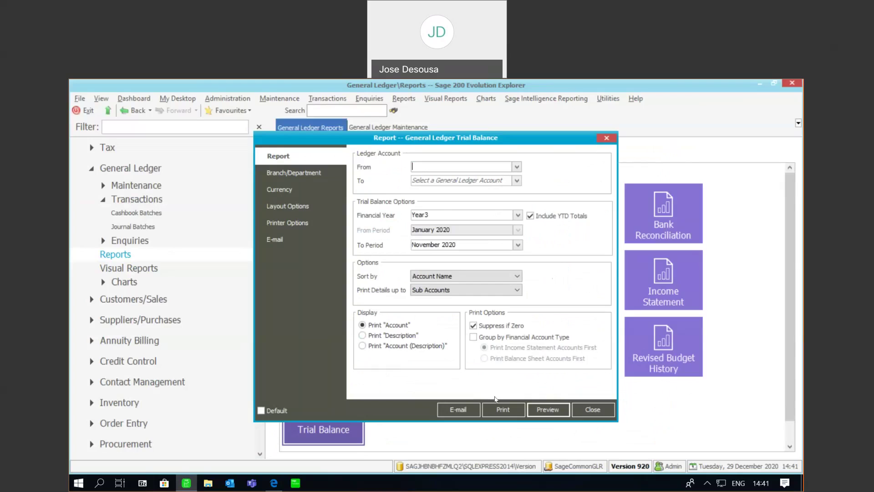
{"action": "left_click", "coordinate": [517, 244]}
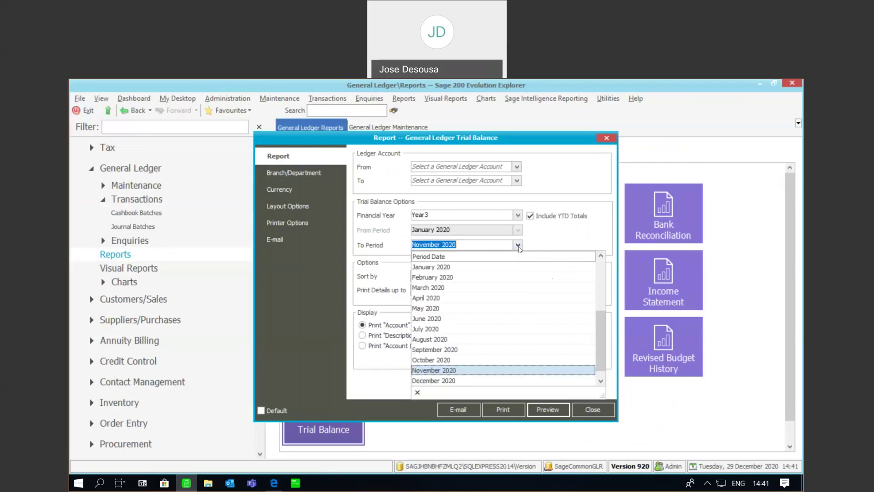
{"action": "left_click", "coordinate": [443, 381]}
{"action": "left_click", "coordinate": [544, 408]}
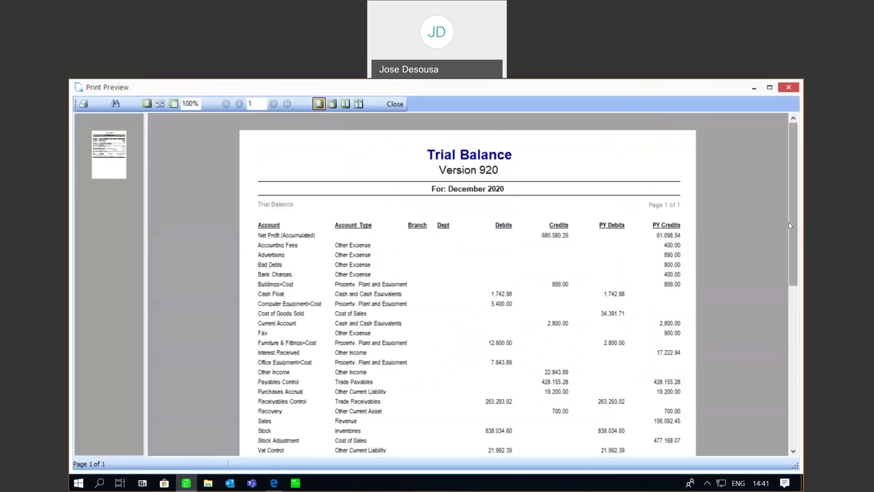
{"action": "scroll", "coordinate": [790, 222], "scroll_direction": "down", "scroll_amount": 5}
{"action": "left_click_drag", "start_coordinate": [790, 223], "coordinate": [790, 225]}
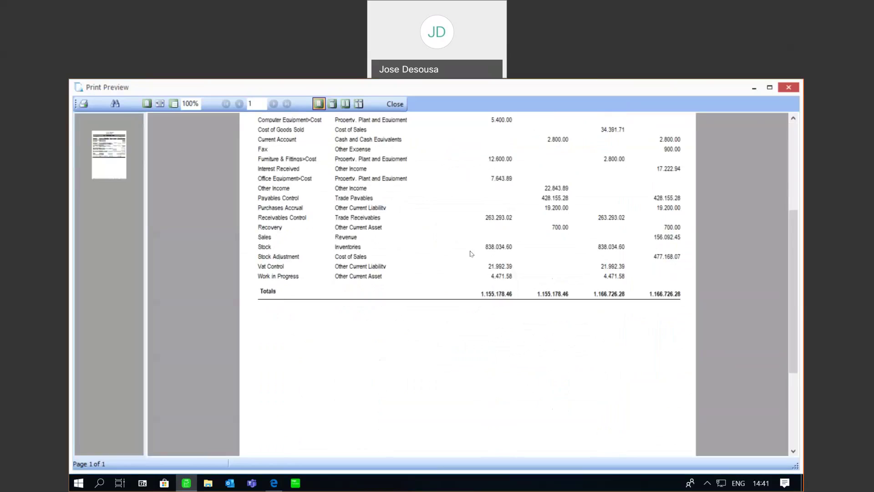
- Close the Trial Balance preview and its settings dialog
{"action": "left_click", "coordinate": [394, 108]}
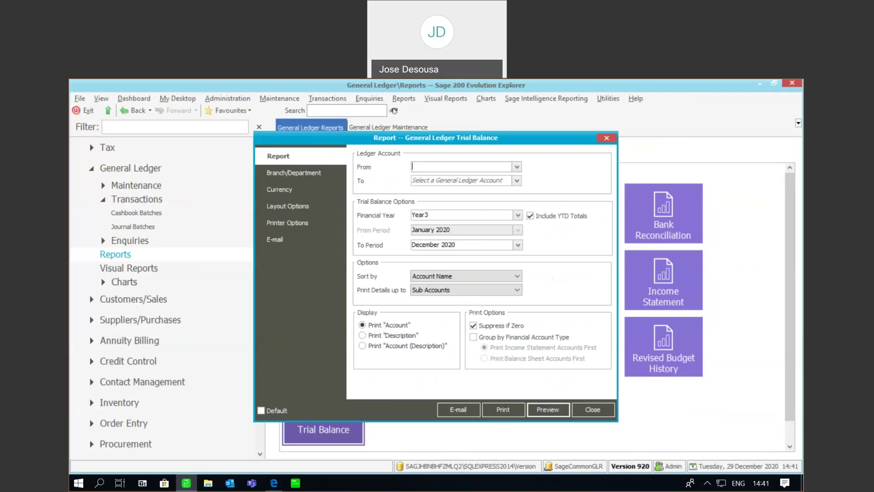
{"action": "left_click", "coordinate": [583, 410]}
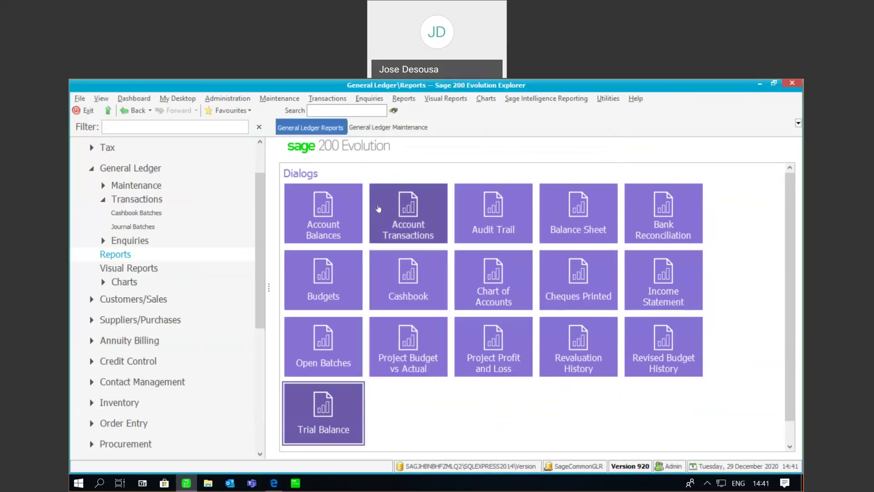
{"action": "scroll", "coordinate": [262, 226], "scroll_direction": "down", "scroll_amount": 1}
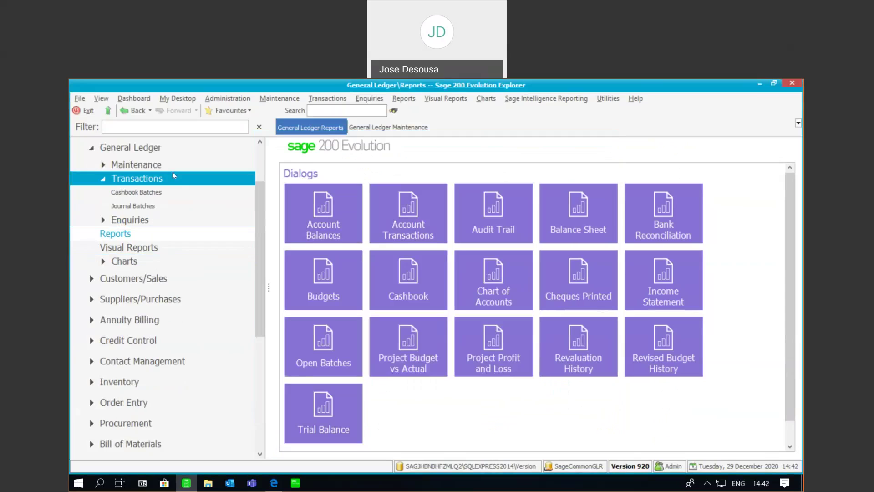
- Rerun General Ledger Relink with all checks, finding 0 errors, without viewing the log
{"action": "left_click", "coordinate": [136, 164]}
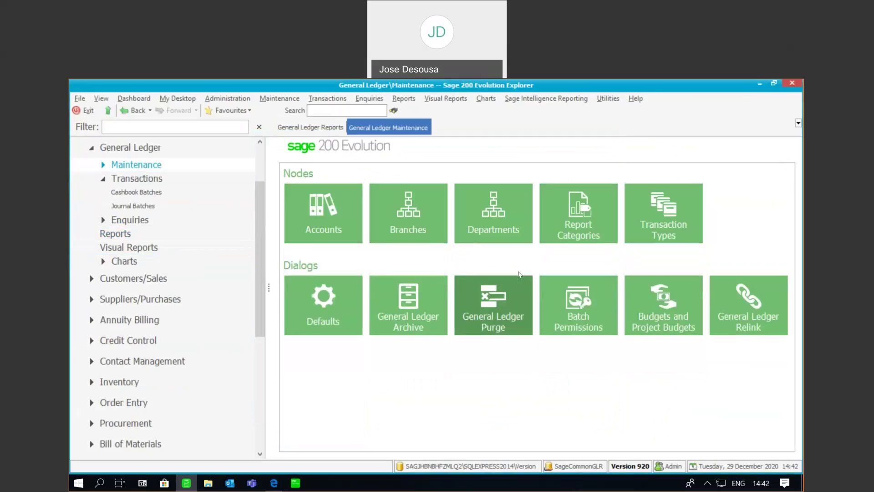
{"action": "left_click", "coordinate": [737, 292]}
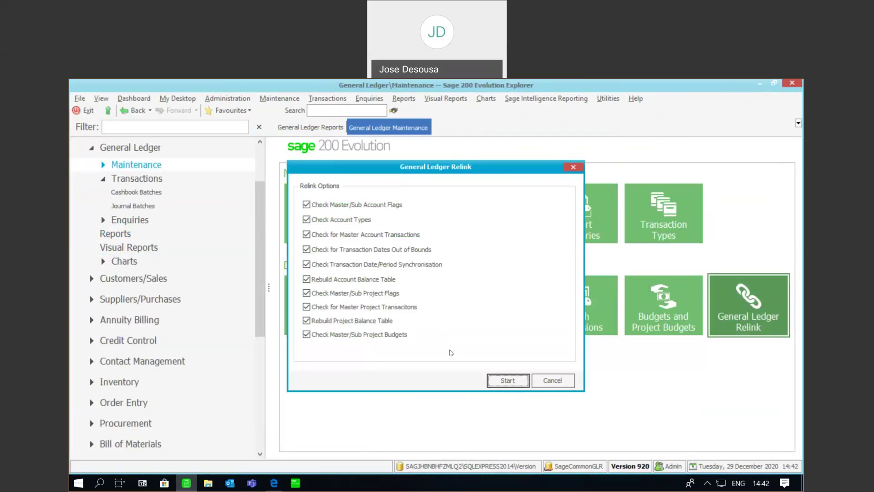
{"action": "left_click", "coordinate": [517, 385]}
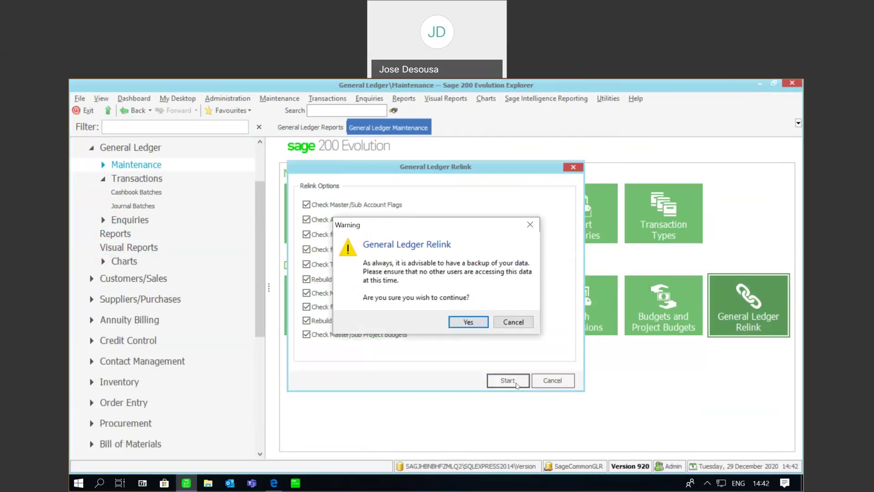
{"action": "left_click", "coordinate": [469, 322]}
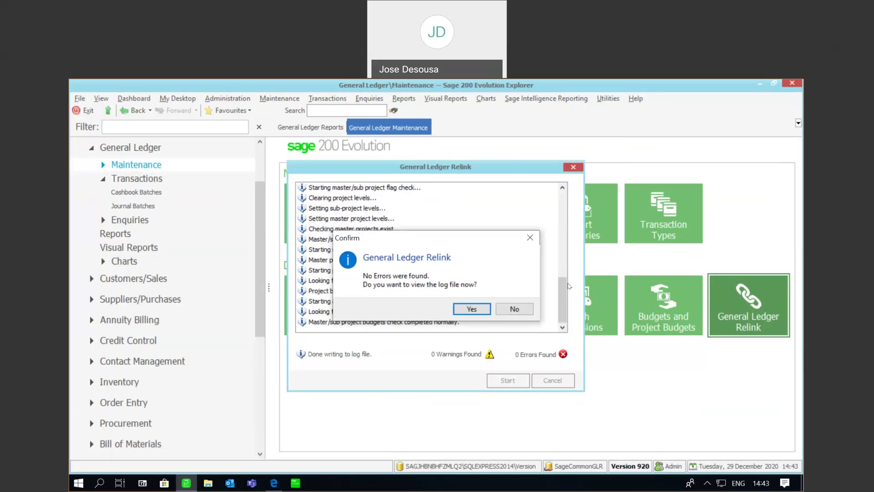
{"action": "left_click", "coordinate": [514, 309]}
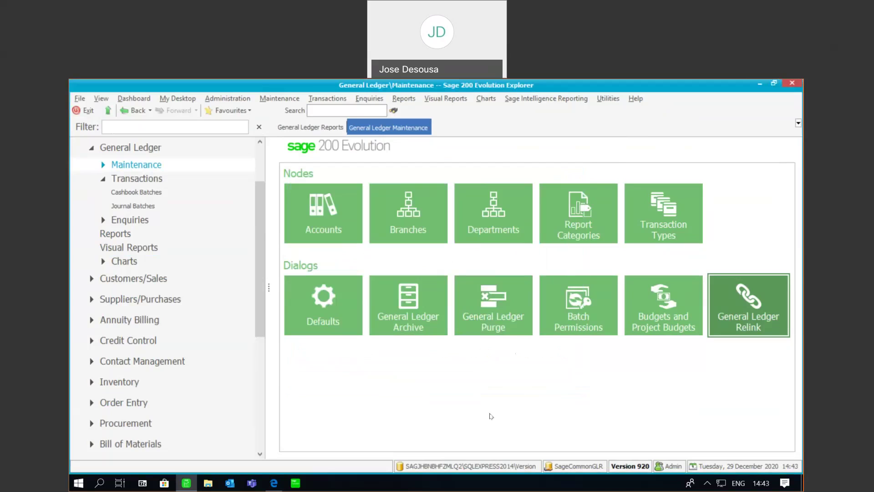